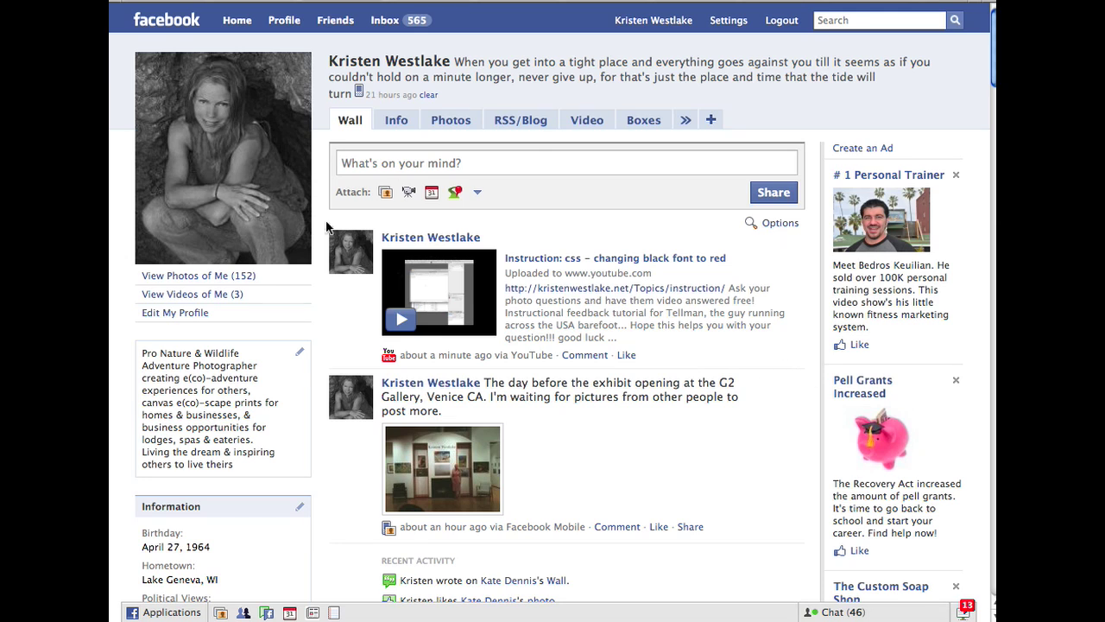
Open the Jun 14, 2009 album from the profile's photo albums and view its cartoon photo at full size
{"action": "mouse_move", "coordinate": [270, 66]}
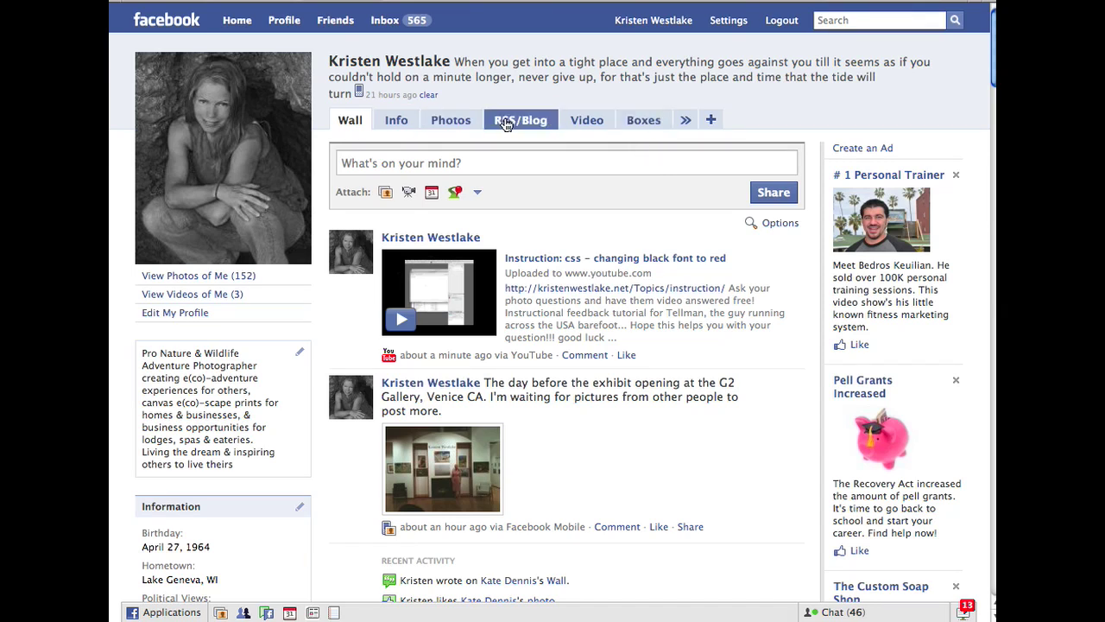
{"action": "left_click", "coordinate": [462, 121]}
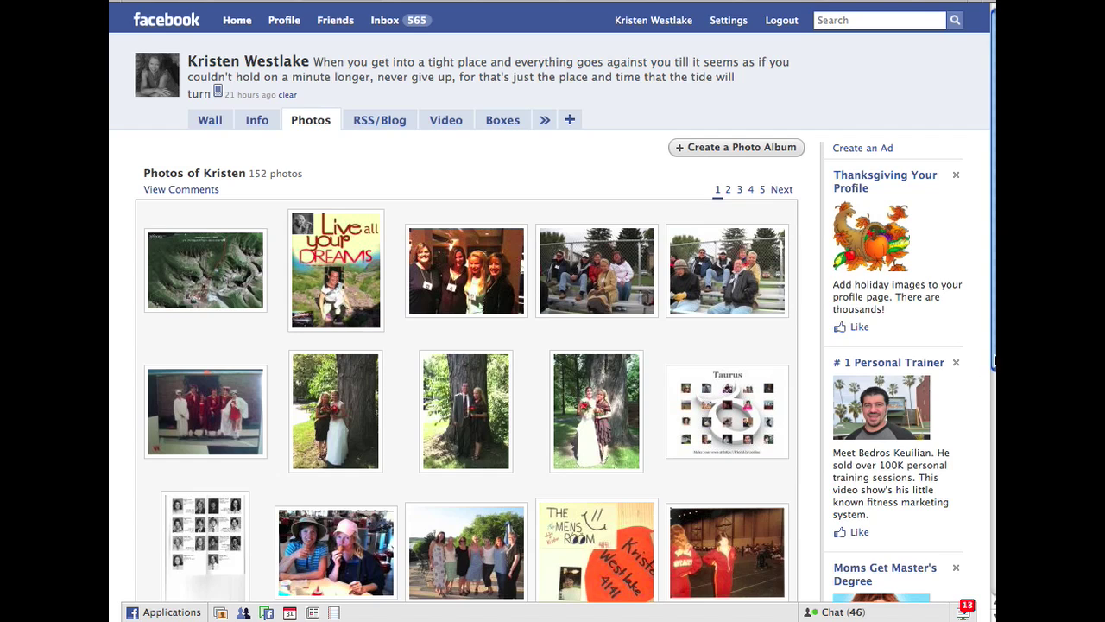
{"action": "scroll", "coordinate": [552, 311], "scroll_direction": "down", "scroll_amount": 5}
{"action": "scroll", "coordinate": [552, 311], "scroll_direction": "down", "scroll_amount": 1}
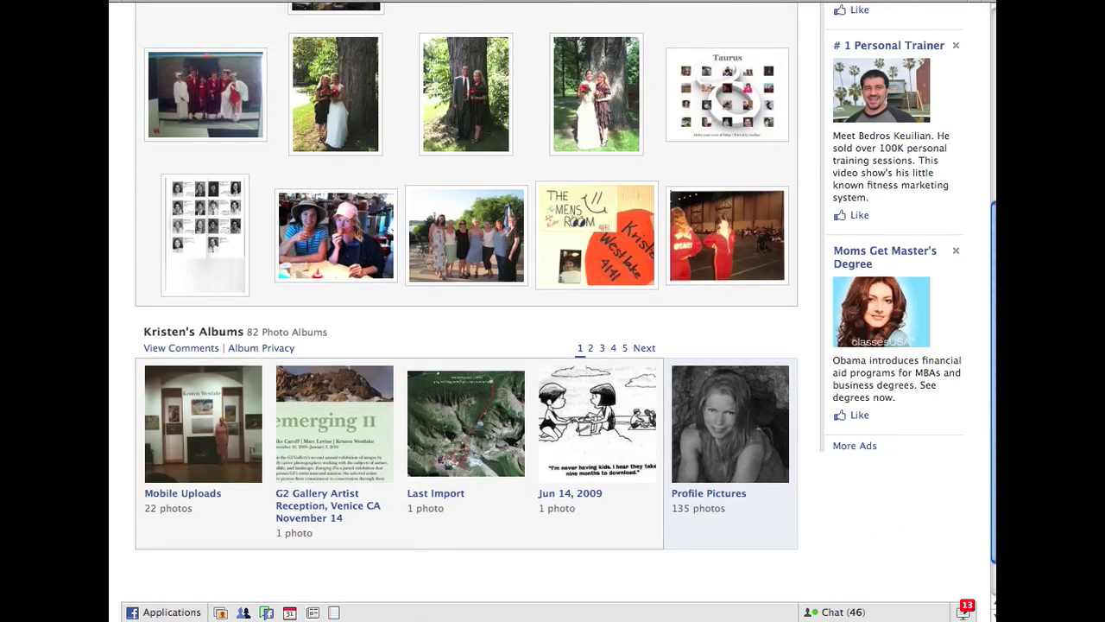
{"action": "scroll", "coordinate": [553, 310], "scroll_direction": "down", "scroll_amount": 1}
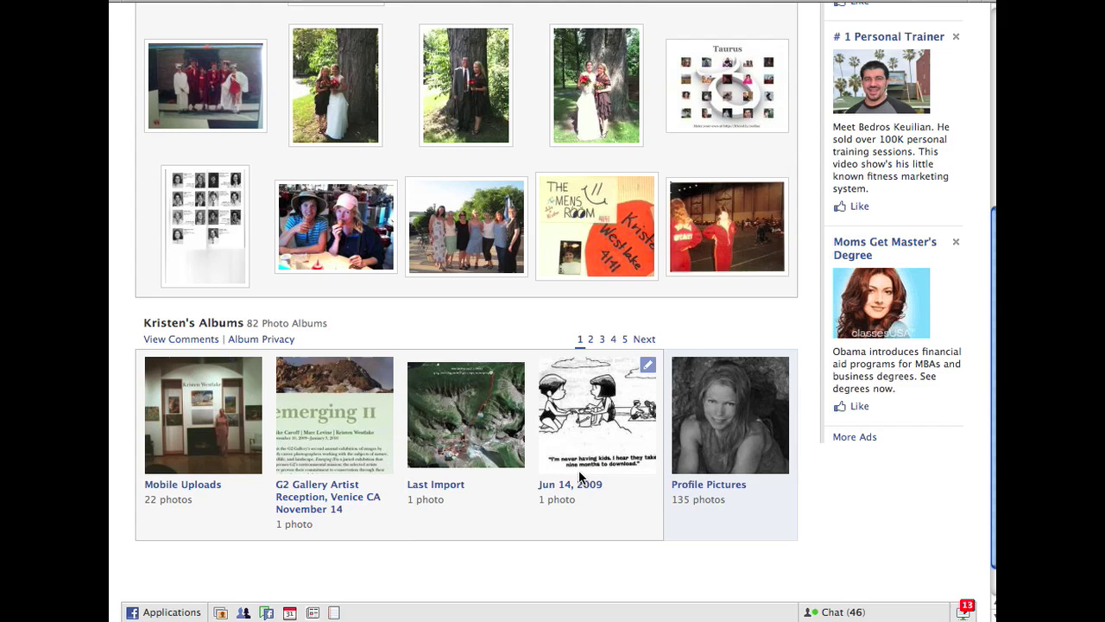
{"action": "left_click", "coordinate": [583, 426]}
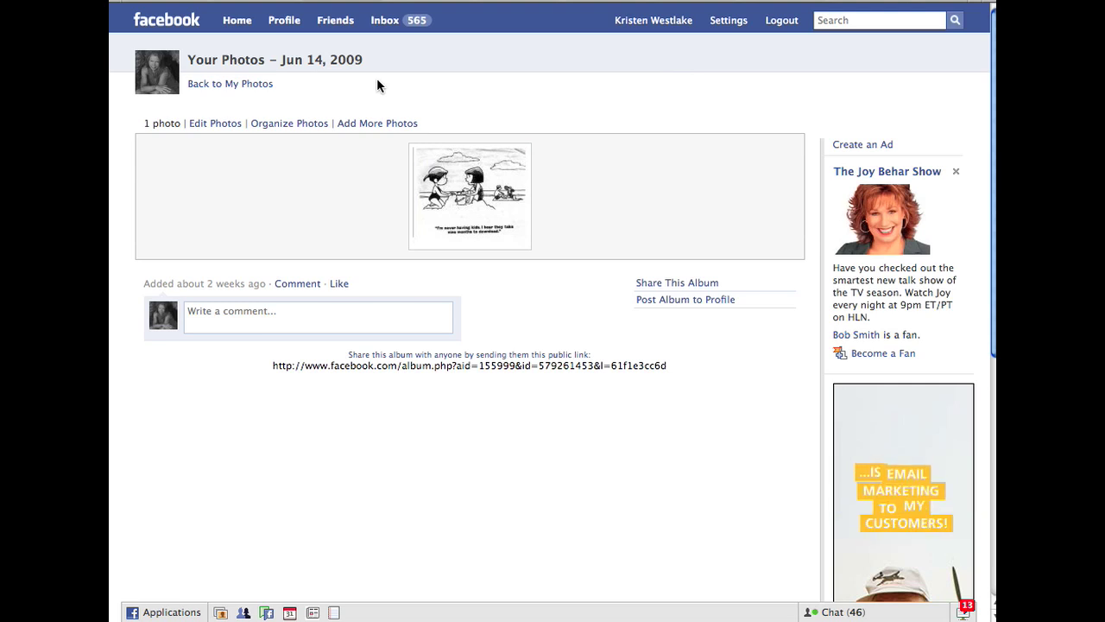
{"action": "left_click", "coordinate": [357, 125]}
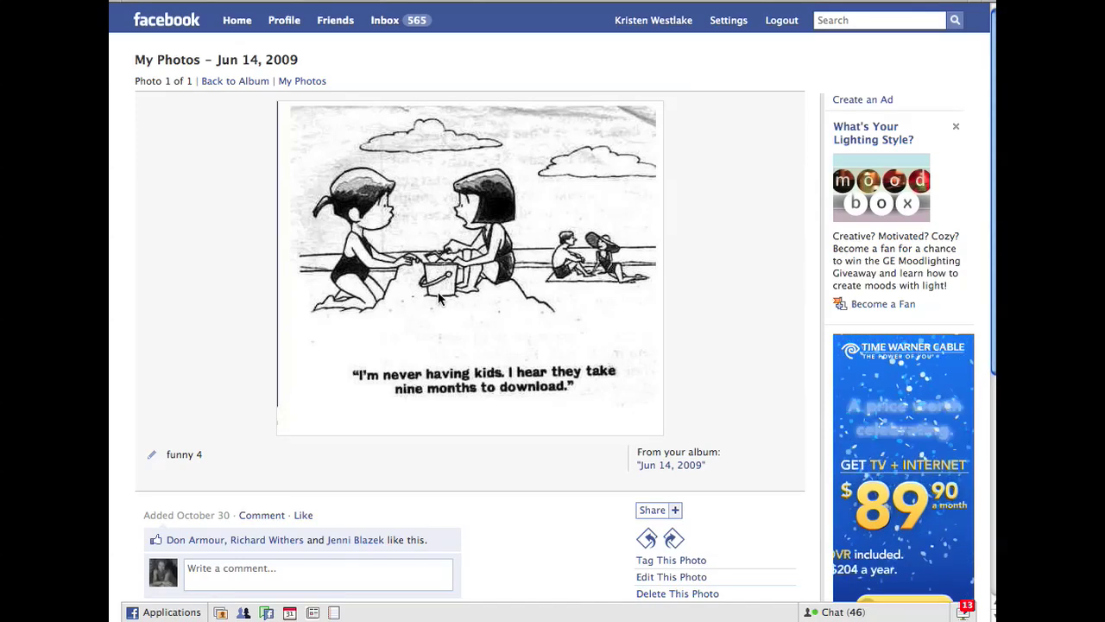
{"action": "left_click", "coordinate": [237, 82]}
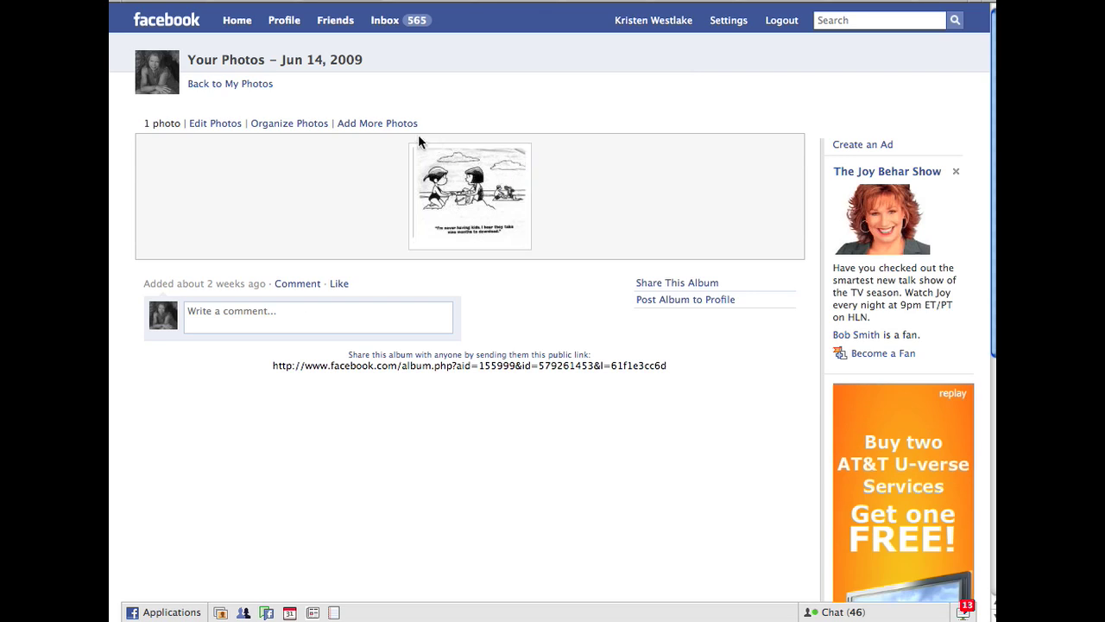
Start adding photos to the Jun 14, 2009 album and select G2 Gallery.jpg and the G2-Gallery image beside it
{"action": "left_click", "coordinate": [364, 126]}
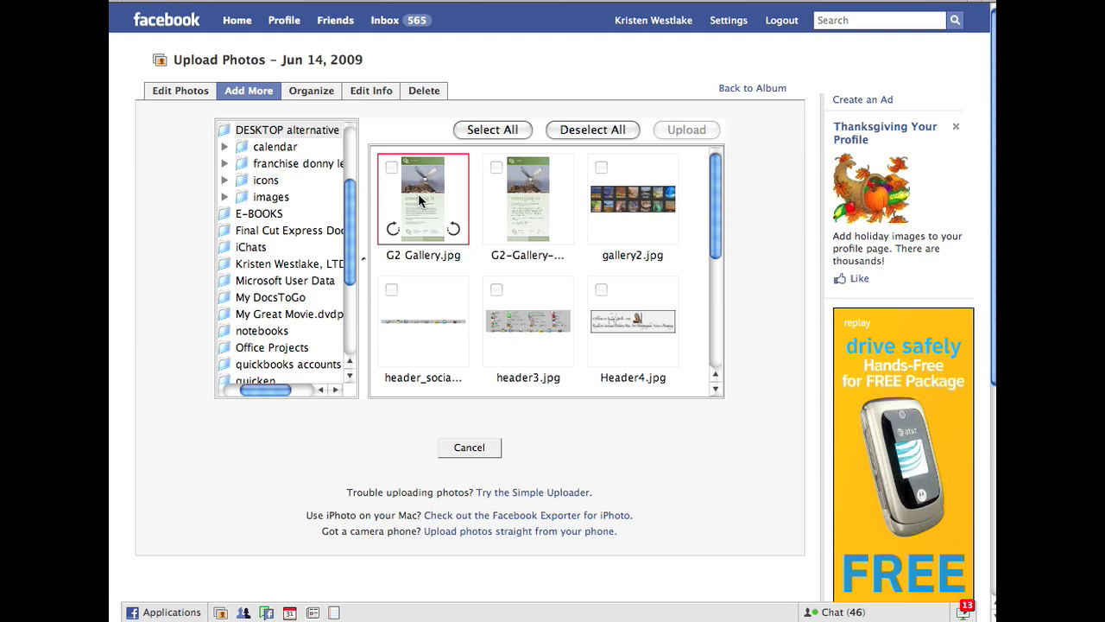
{"action": "left_click", "coordinate": [281, 148]}
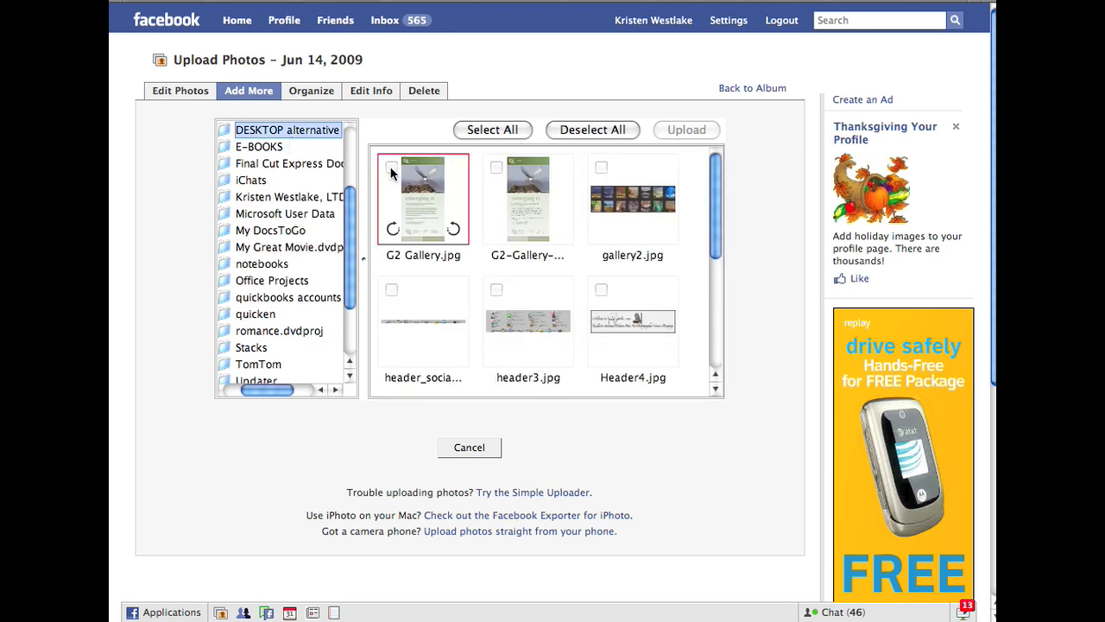
{"action": "left_click", "coordinate": [391, 169]}
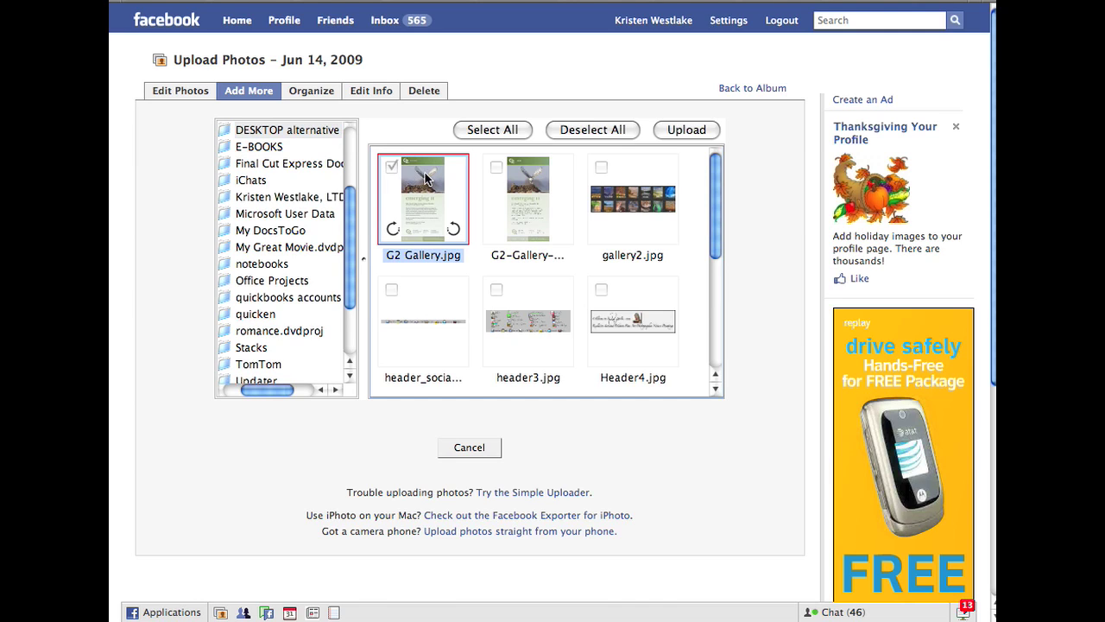
{"action": "left_click", "coordinate": [523, 187]}
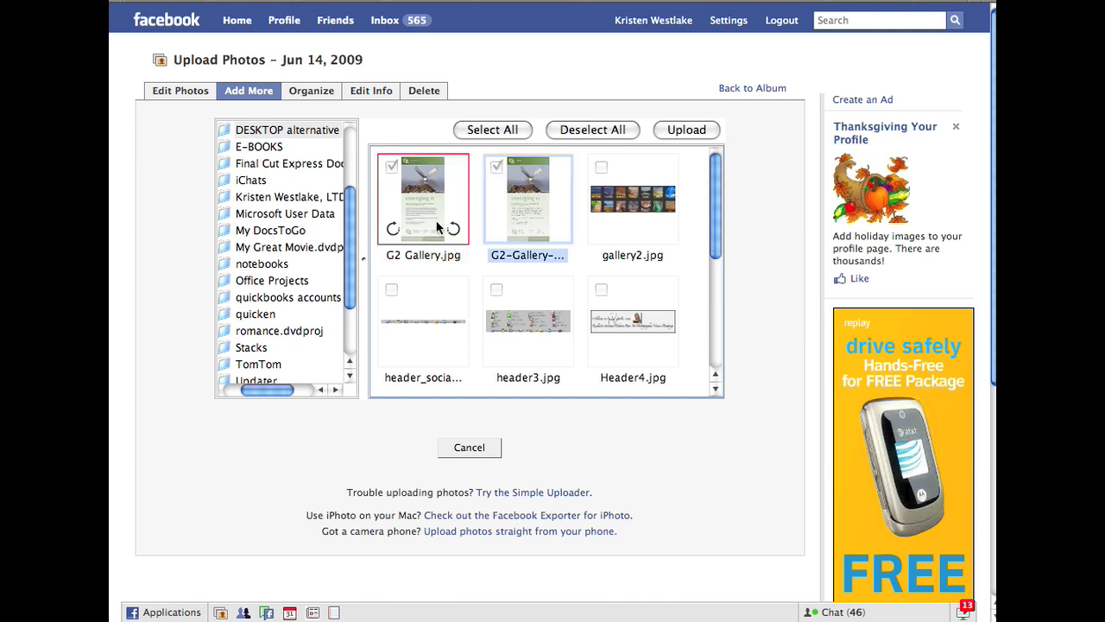
Rotate the selected G2-Gallery image in both directions, ending with it upside down
{"action": "left_click", "coordinate": [557, 228]}
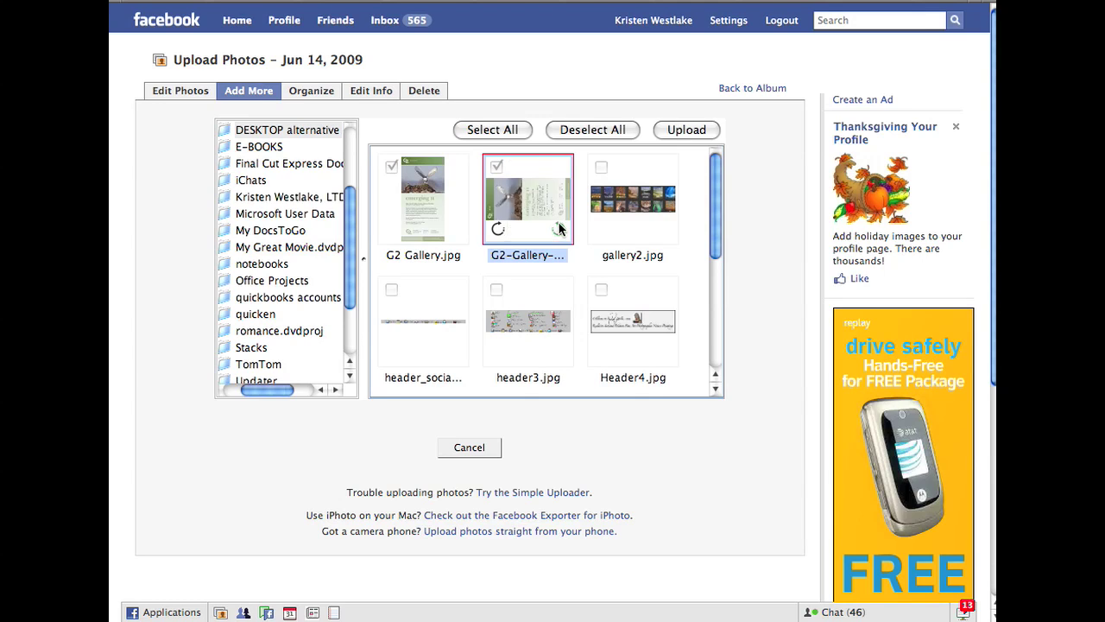
{"action": "left_click", "coordinate": [498, 230]}
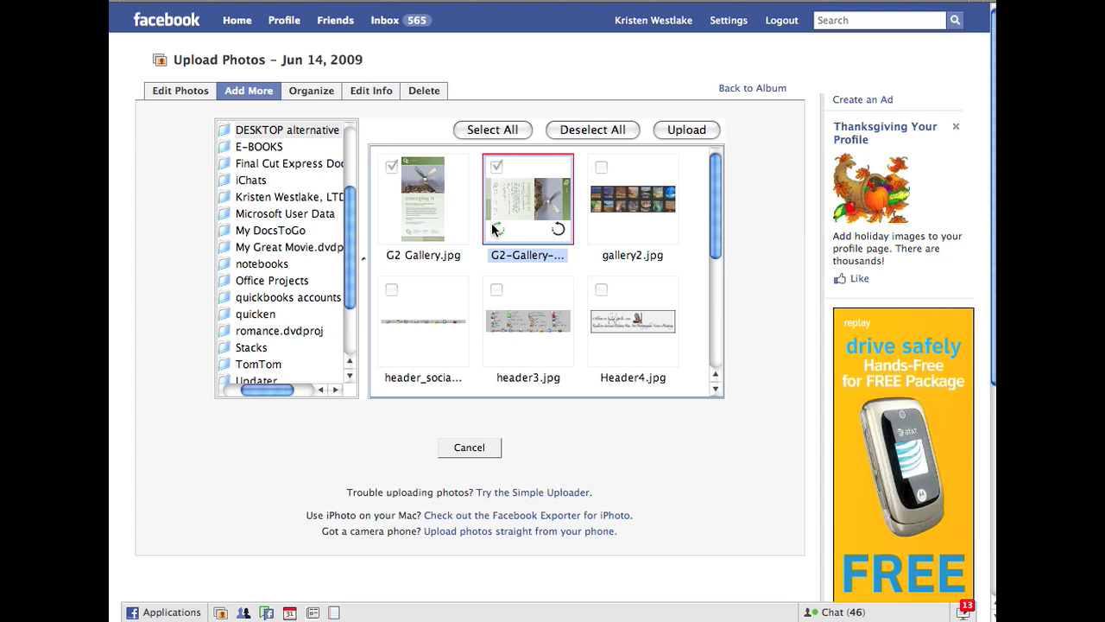
{"action": "left_click", "coordinate": [496, 228]}
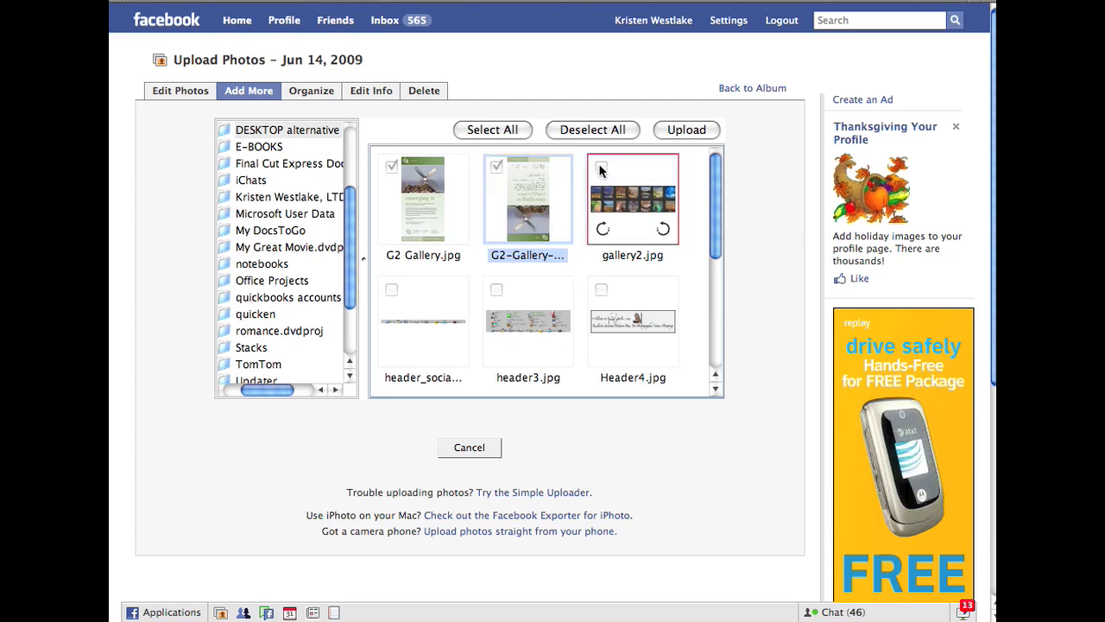
Add gallery2.jpg to the selection and try to upload the selected photos to the album
{"action": "left_click", "coordinate": [653, 167]}
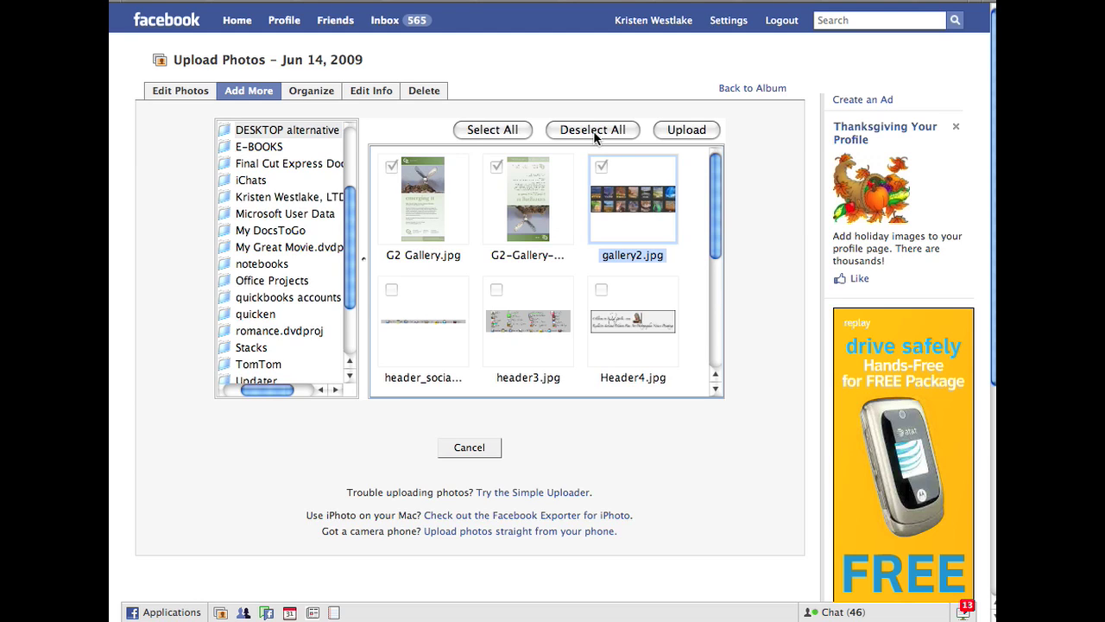
{"action": "left_click", "coordinate": [689, 132]}
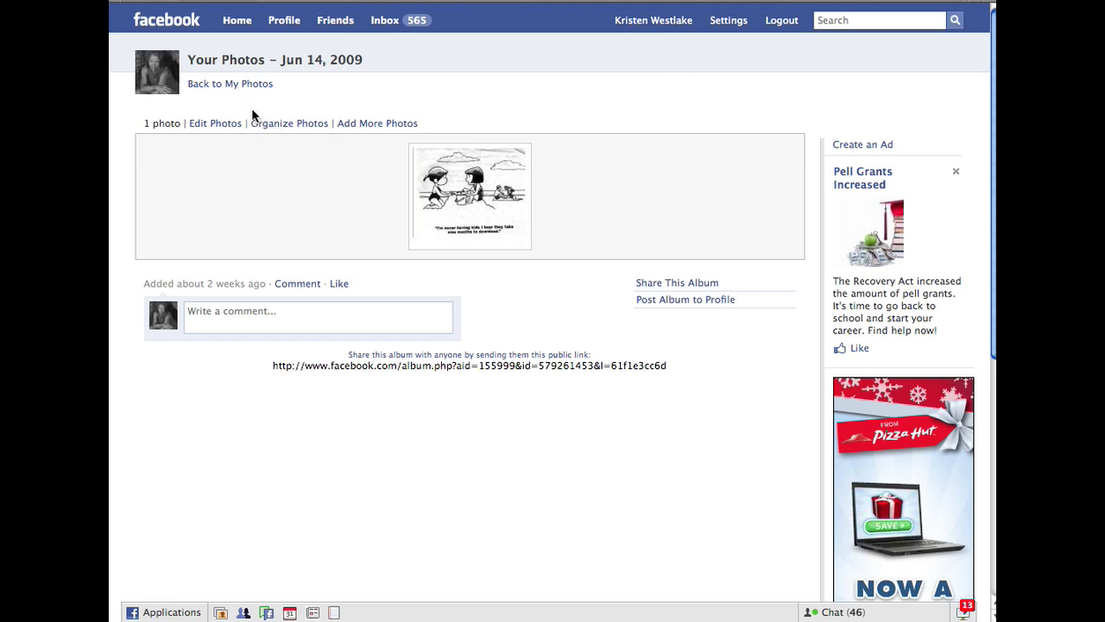
Leave the album for the list of photo albums and look over the profile's Photos and Wall pages
{"action": "left_click", "coordinate": [240, 85]}
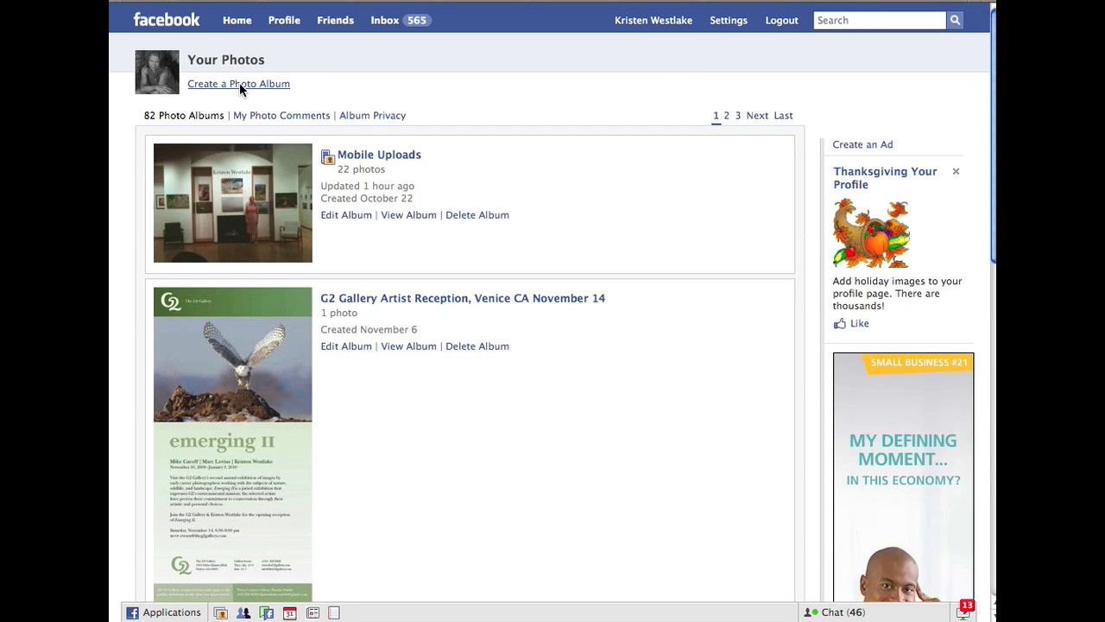
{"action": "left_click", "coordinate": [284, 26]}
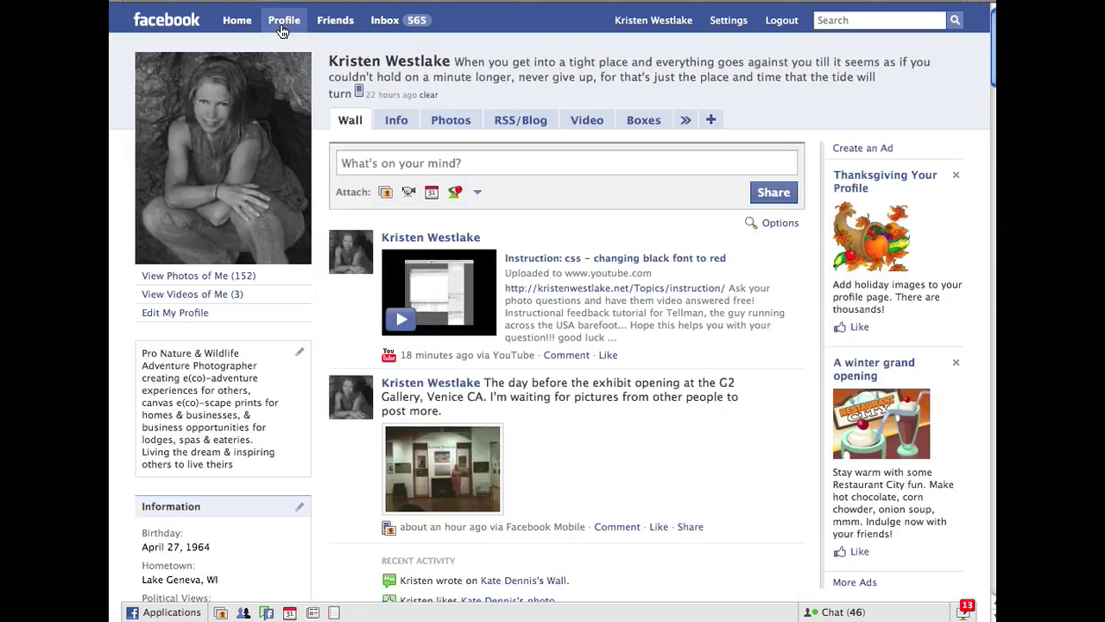
{"action": "left_click", "coordinate": [451, 126]}
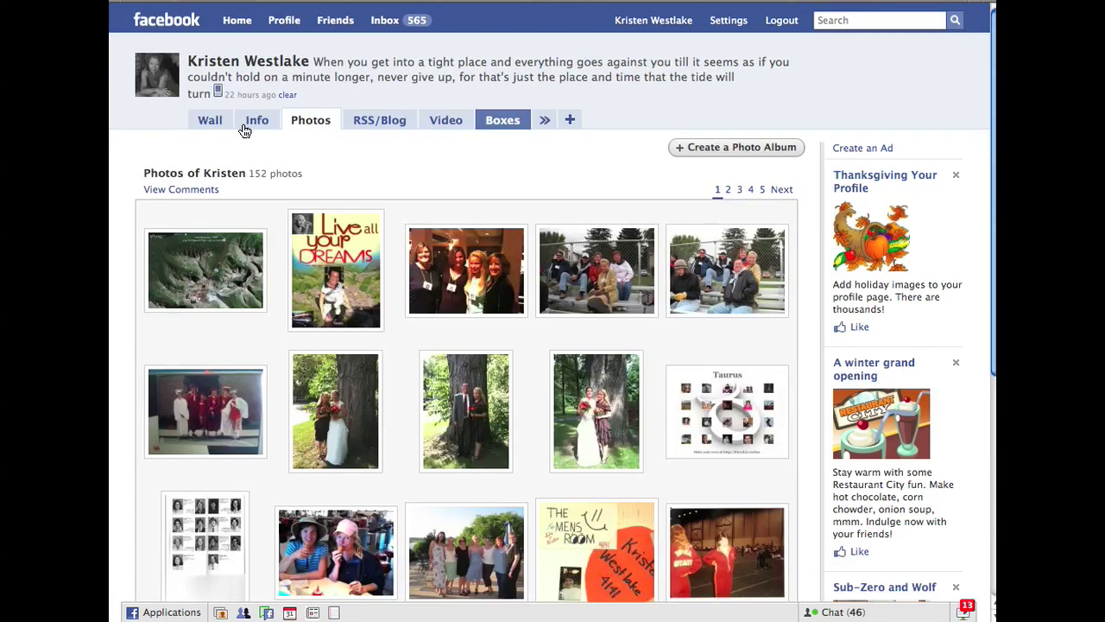
{"action": "left_click", "coordinate": [200, 125]}
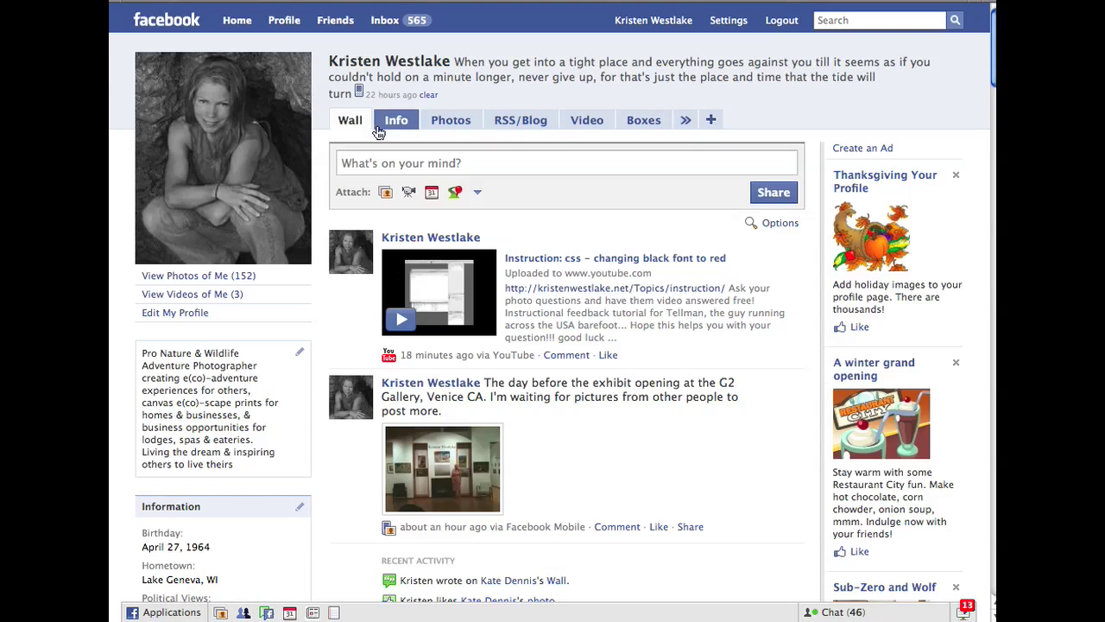
Open the Williams Bay weather photo from the Mobile Uploads album for editing
{"action": "left_click", "coordinate": [451, 126]}
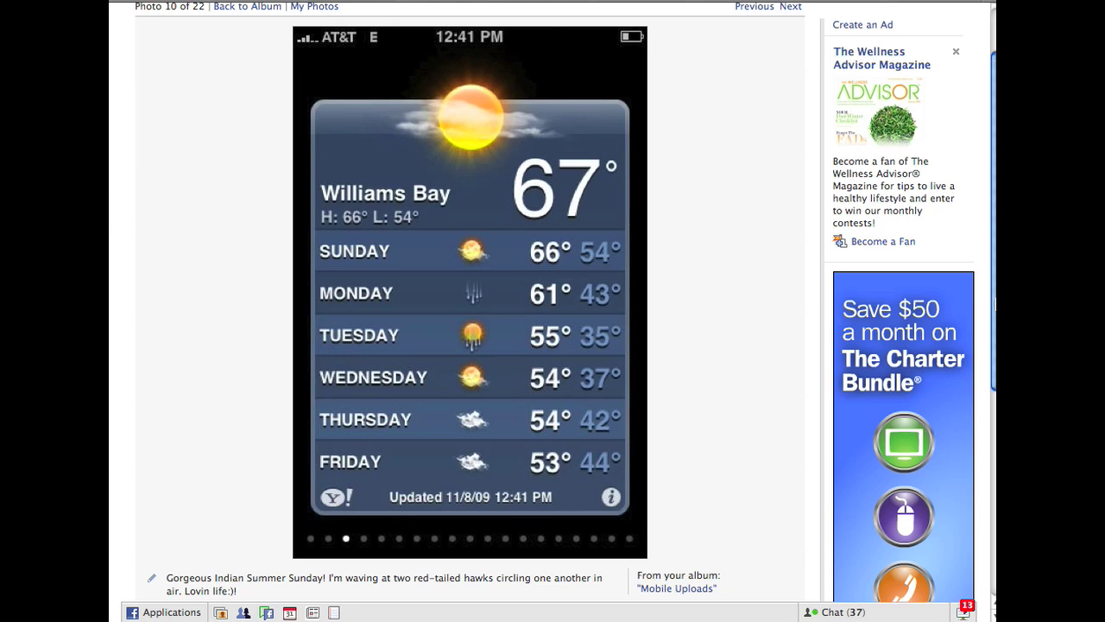
{"action": "scroll", "coordinate": [552, 302], "scroll_direction": "down", "scroll_amount": 5}
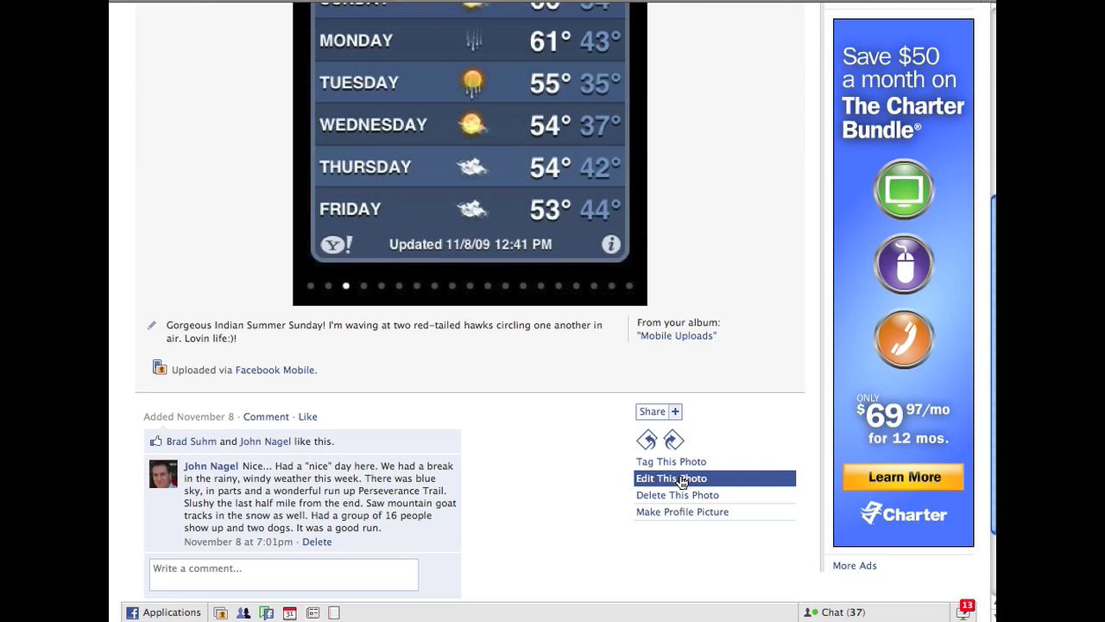
{"action": "left_click", "coordinate": [681, 479]}
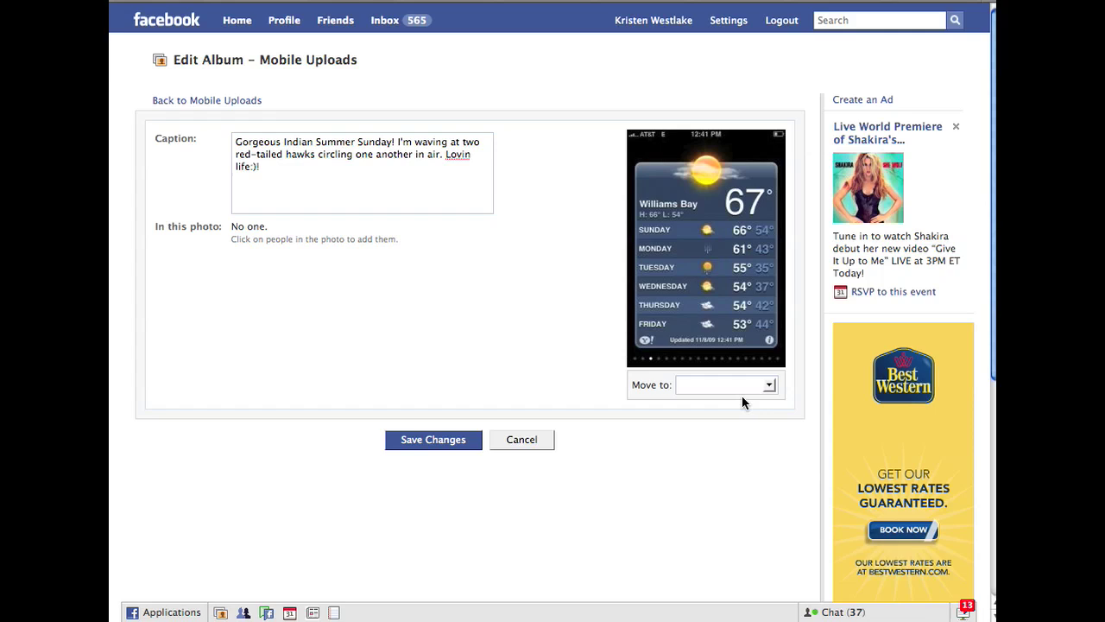
Move the weather photo to the Jun 14, 2009 album and save the changes
{"action": "left_click", "coordinate": [769, 385]}
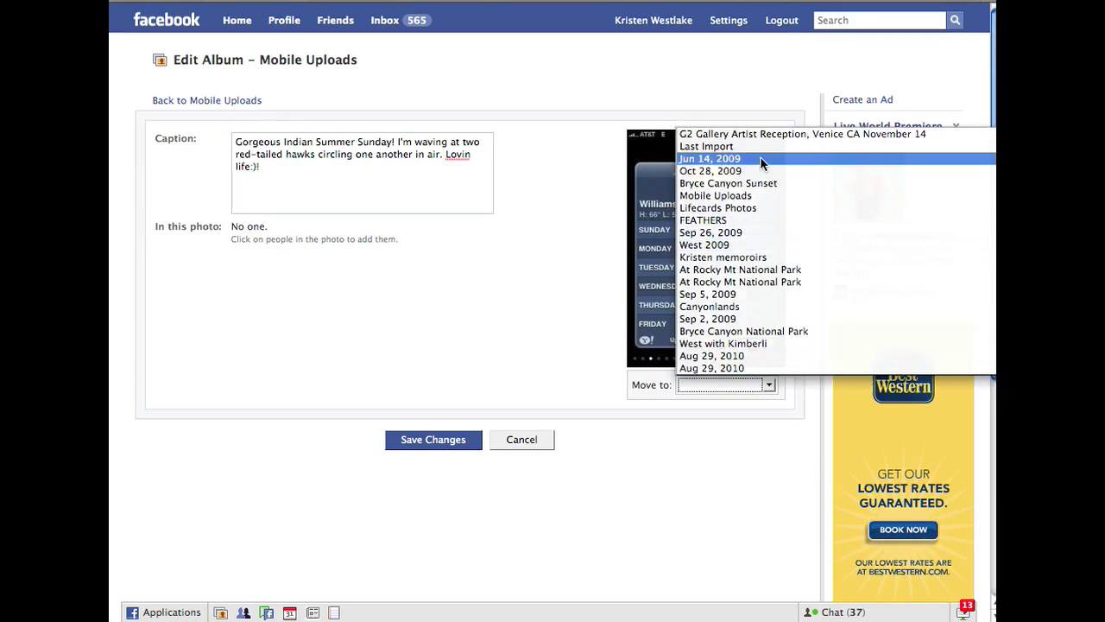
{"action": "key", "text": "Down"}
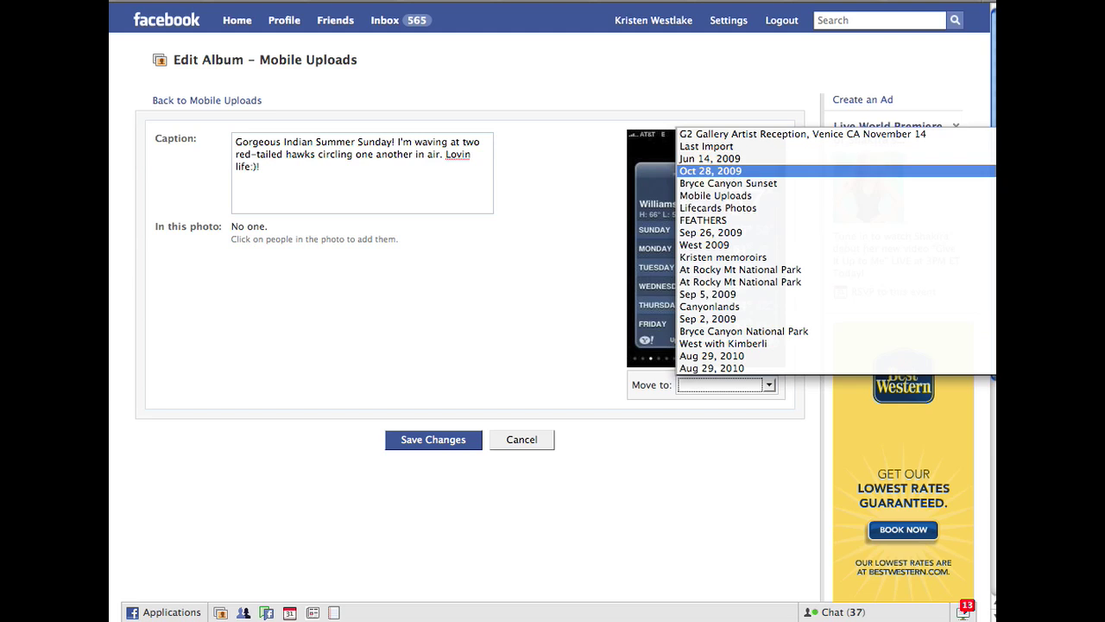
{"action": "scroll", "coordinate": [777, 250], "scroll_direction": "down", "scroll_amount": 4}
{"action": "scroll", "coordinate": [777, 251], "scroll_direction": "up", "scroll_amount": 5}
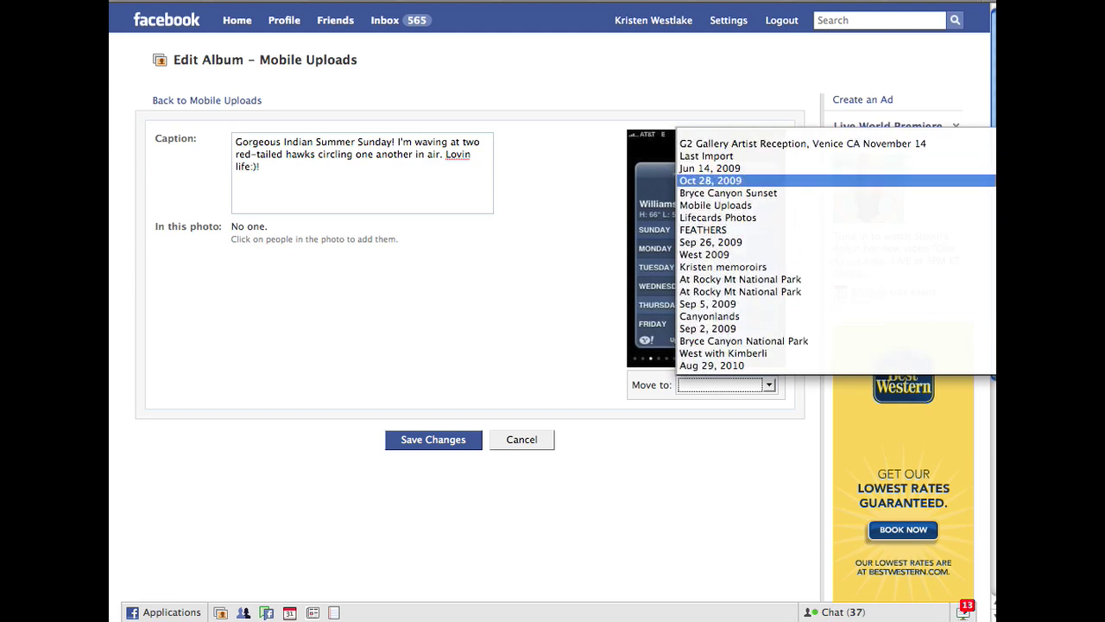
{"action": "left_click", "coordinate": [781, 167]}
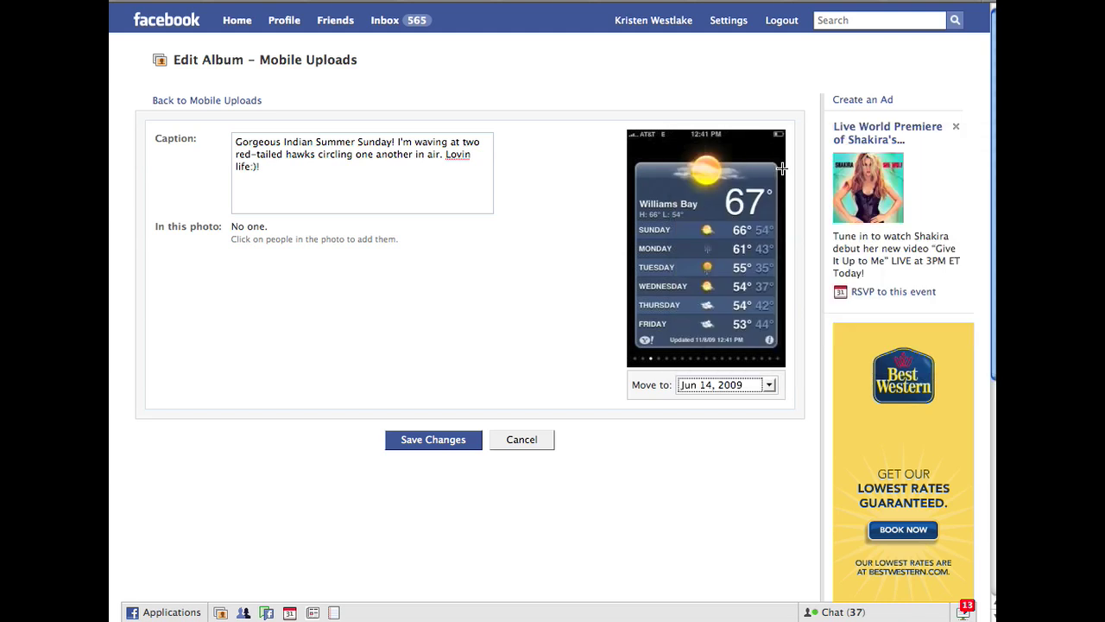
{"action": "left_click", "coordinate": [770, 385]}
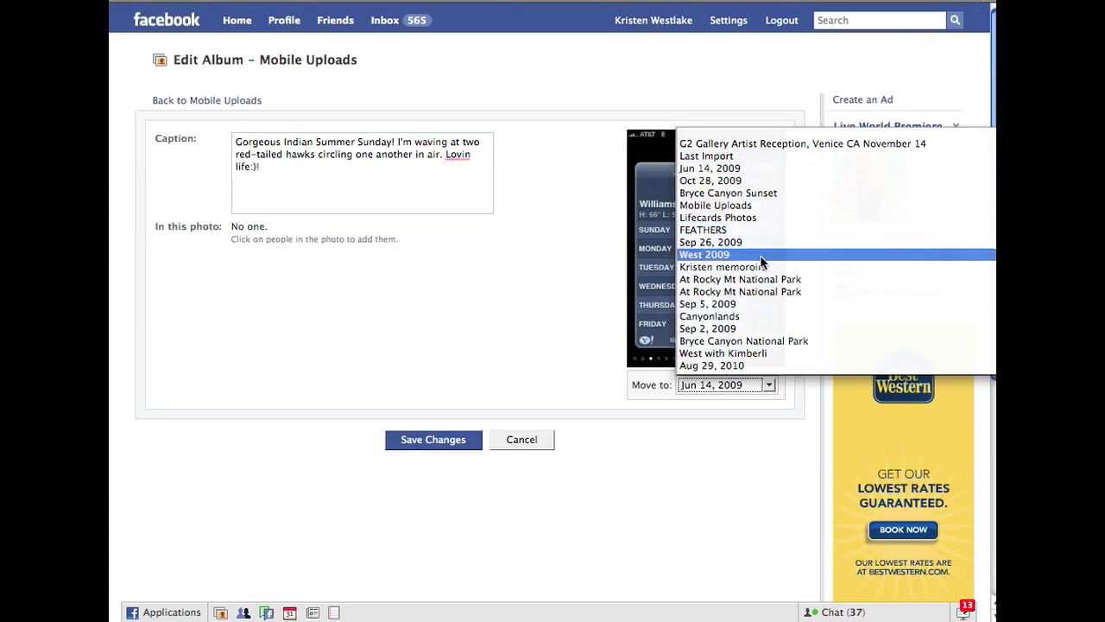
{"action": "left_click", "coordinate": [773, 169]}
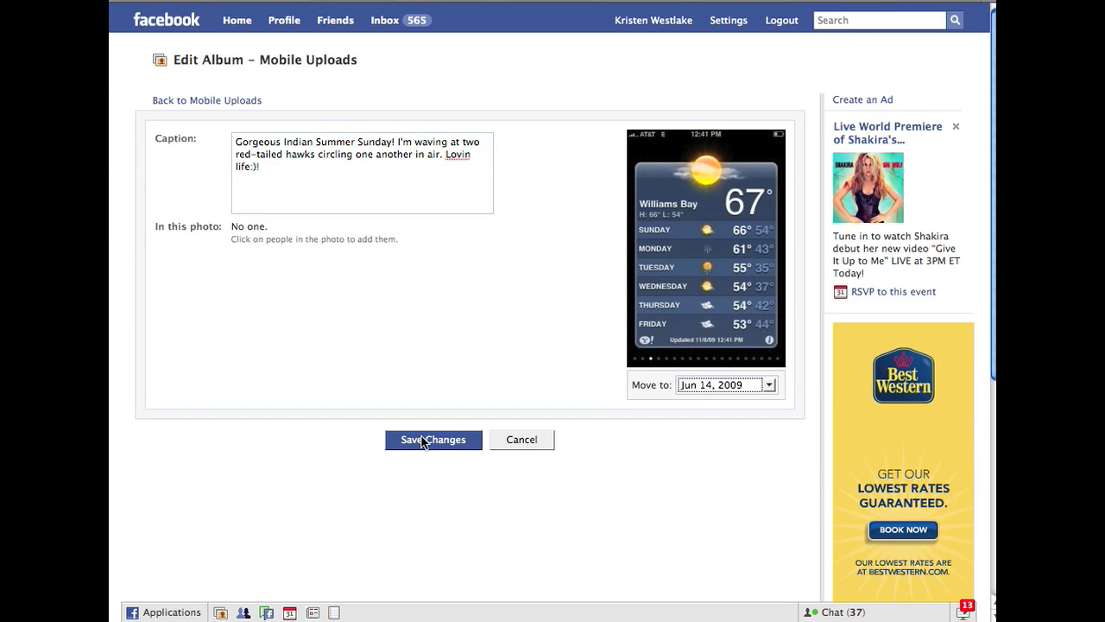
{"action": "left_click", "coordinate": [425, 439]}
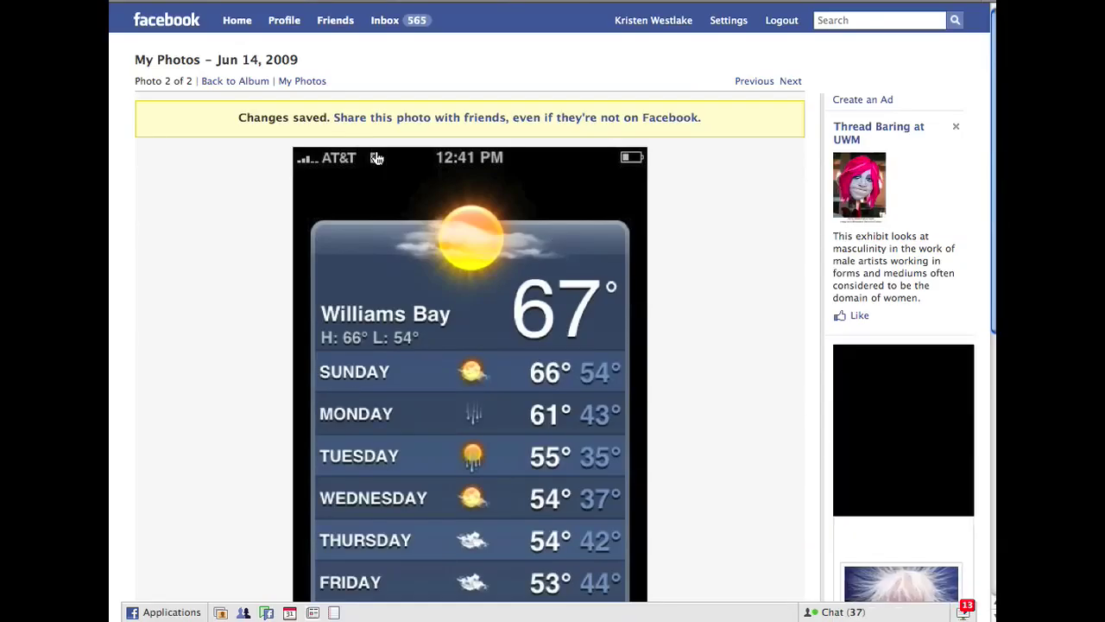
Return to the Jun 14, 2009 album and check the weather photo's caption there
{"action": "left_click", "coordinate": [256, 83]}
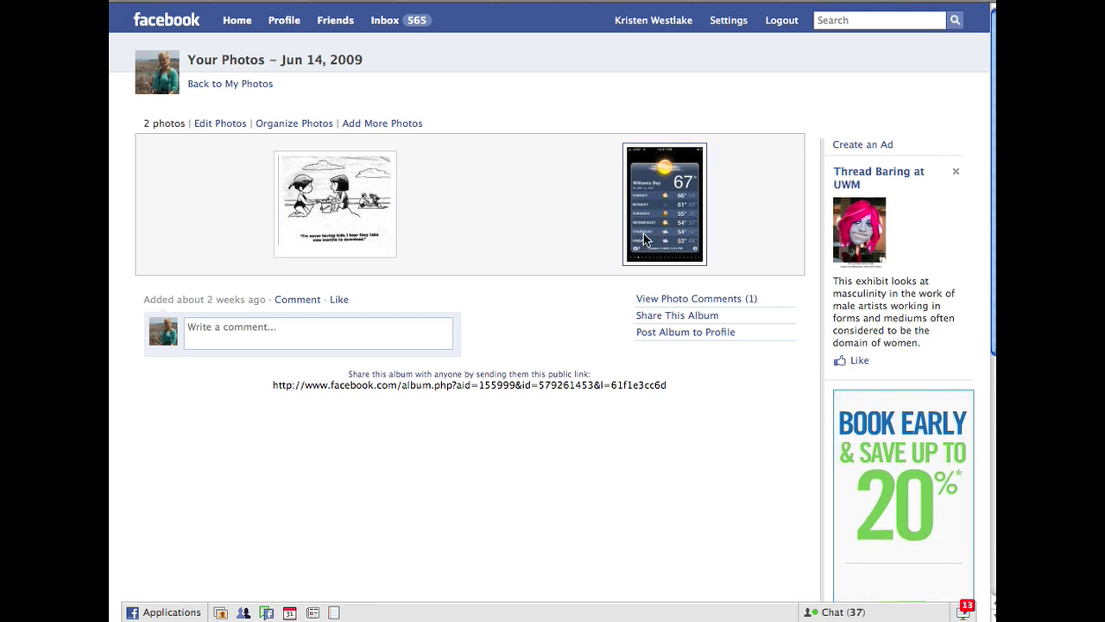
{"action": "mouse_move", "coordinate": [651, 234]}
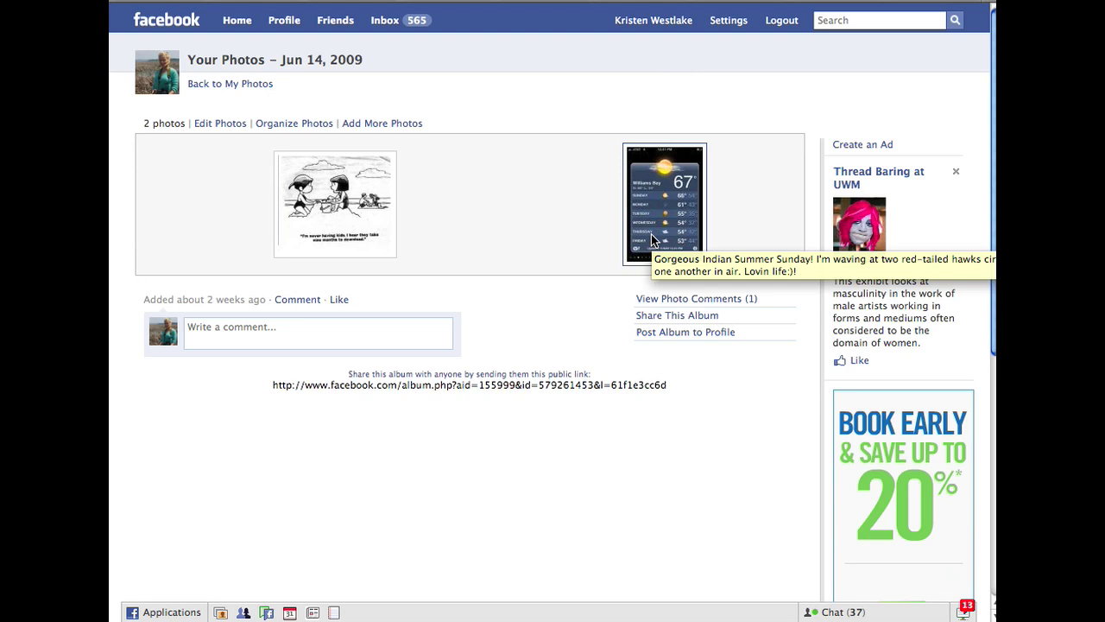